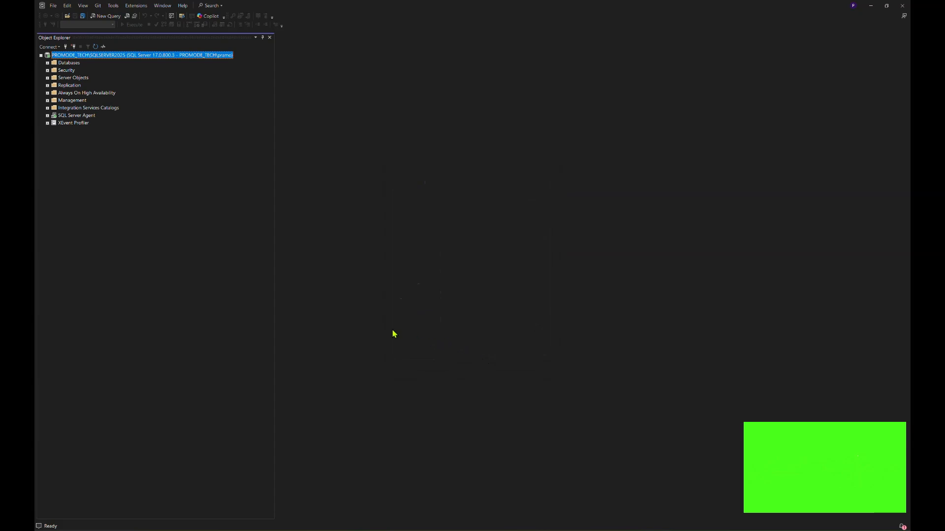
Under the local server's Databases, show the Tasks submenu for AdventureWorksLT2022.
left_click(48, 63)
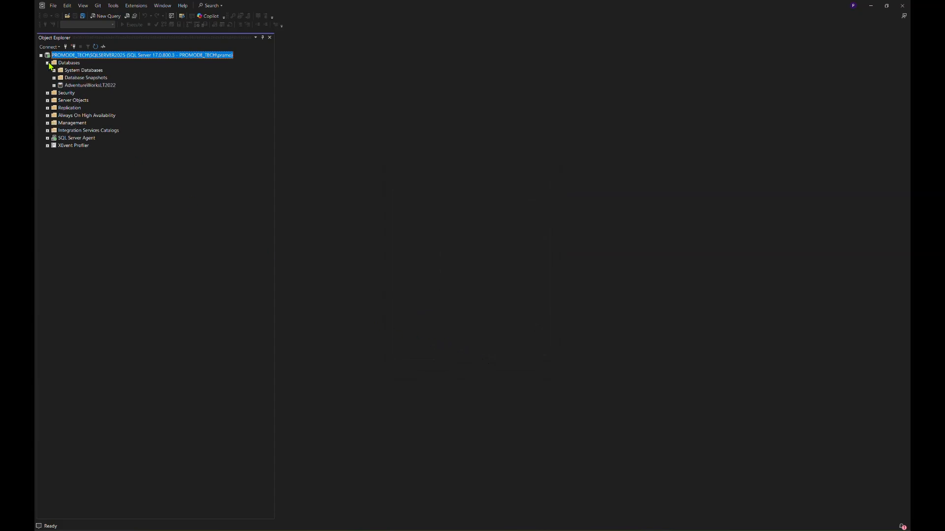
left_click(96, 87)
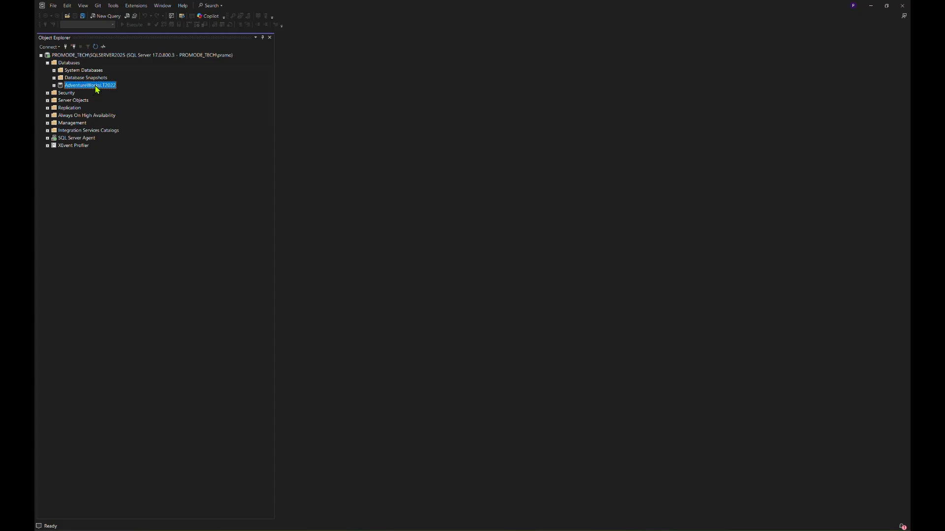
right_click(97, 89)
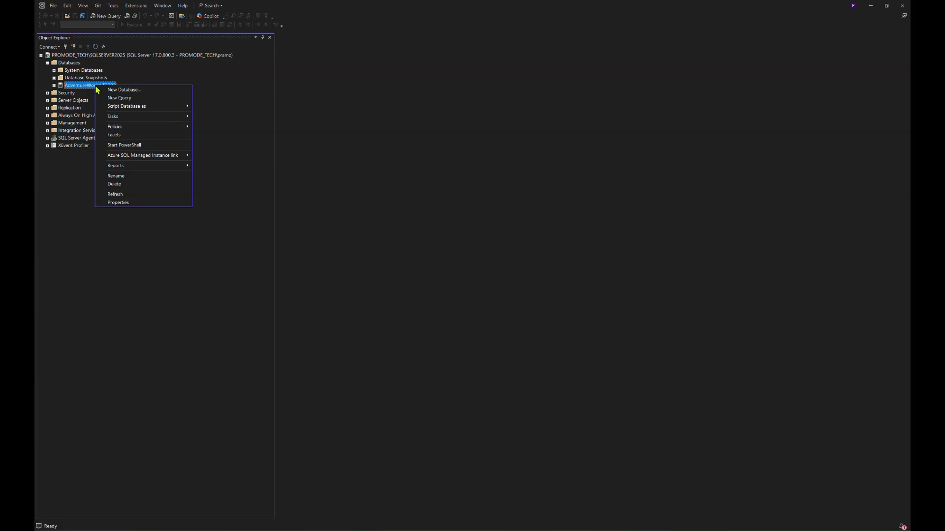
mouse_move(118, 118)
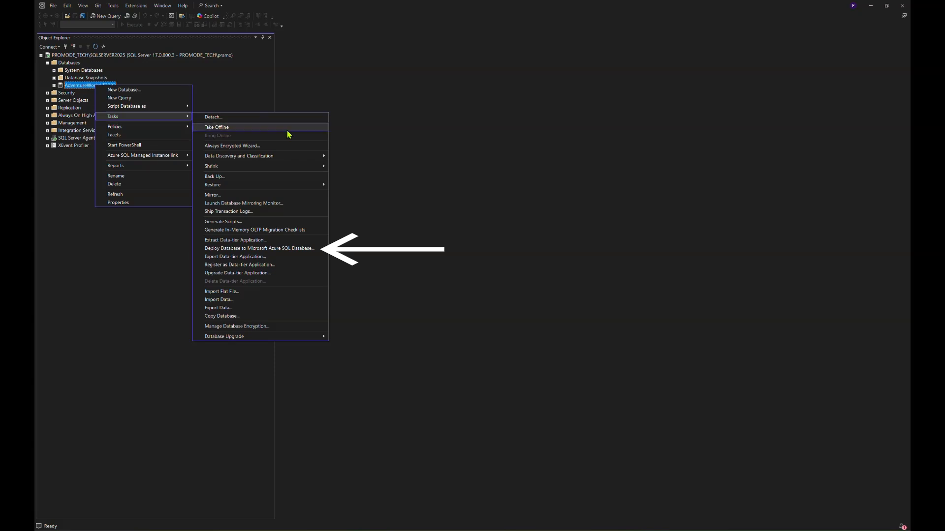
Launch Deploy Database to Microsoft Azure SQL Database, enlarge the wizard, and advance to Deployment Settings.
left_click(320, 252)
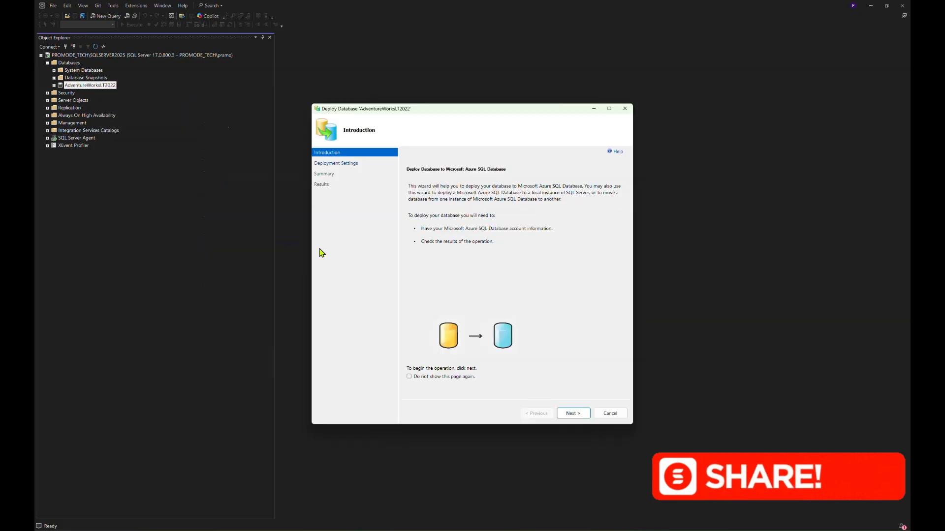
left_click_drag(465, 116, 436, 69)
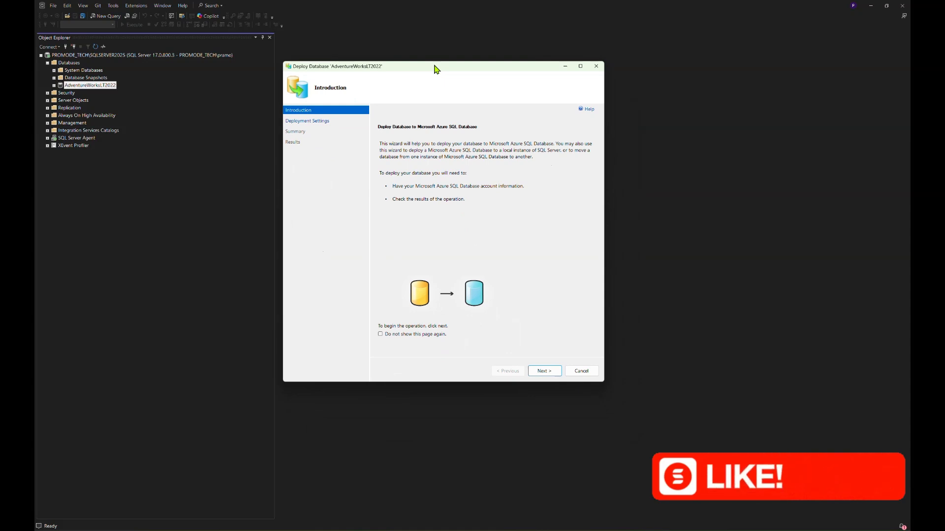
left_click_drag(435, 66, 410, 51)
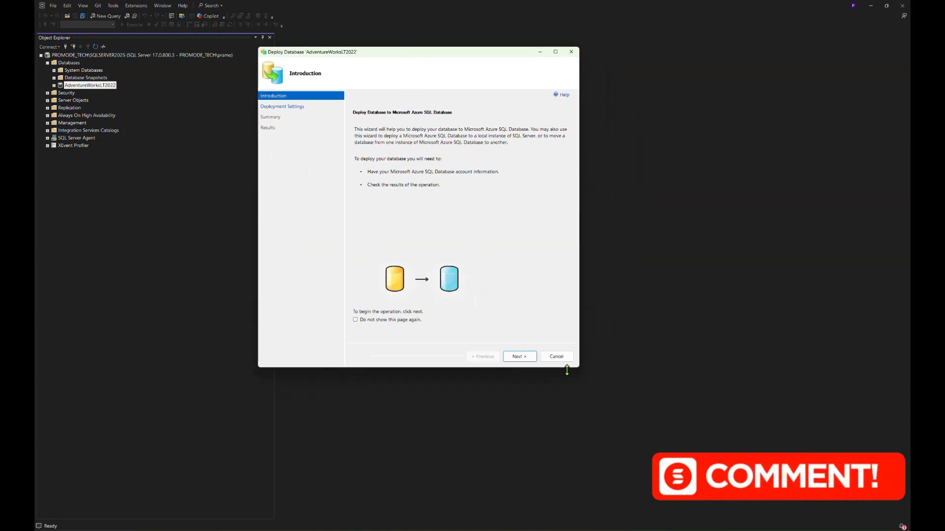
left_click_drag(579, 367, 692, 392)
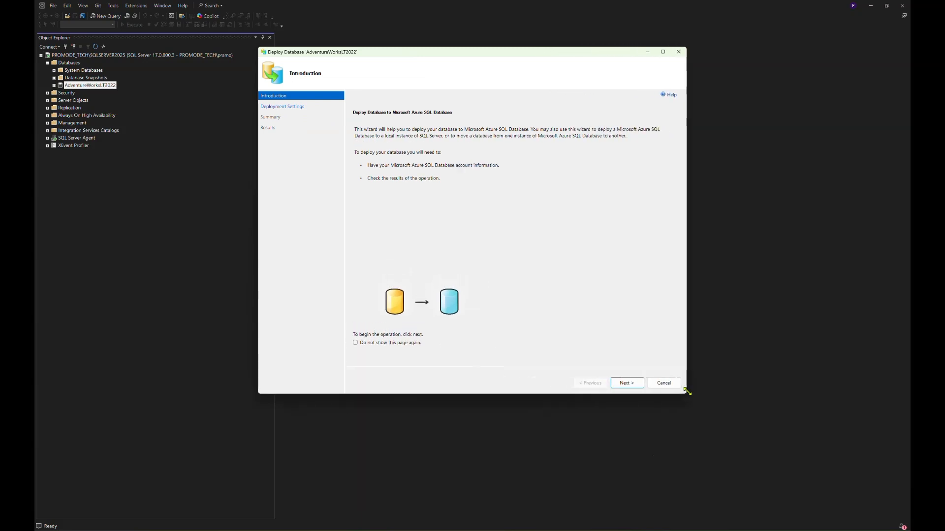
left_click(634, 388)
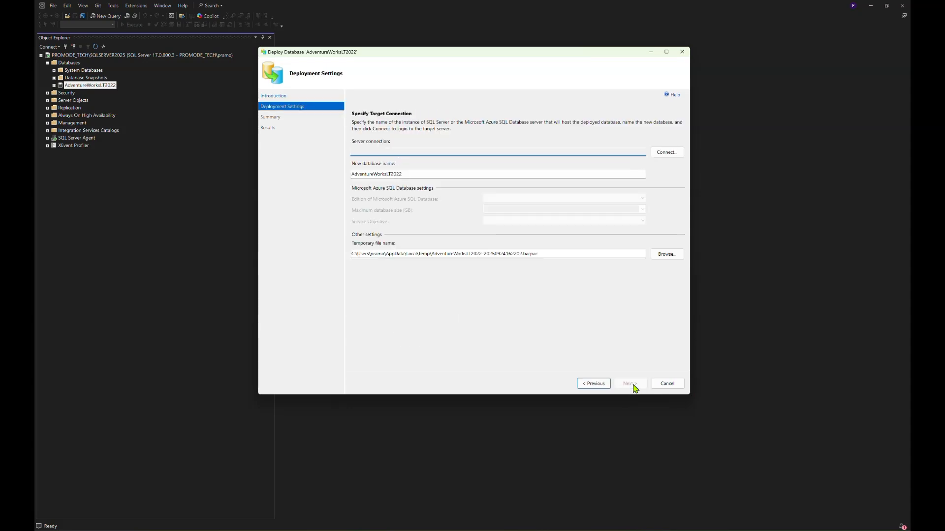
Connect to the Azure SQL server by entering its server name, the SQL login and password.
left_click(678, 152)
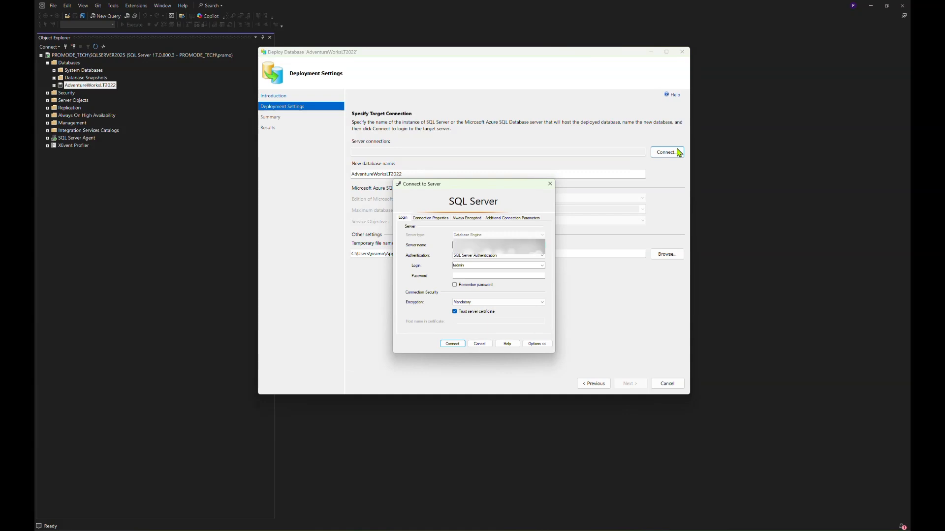
left_click(543, 246)
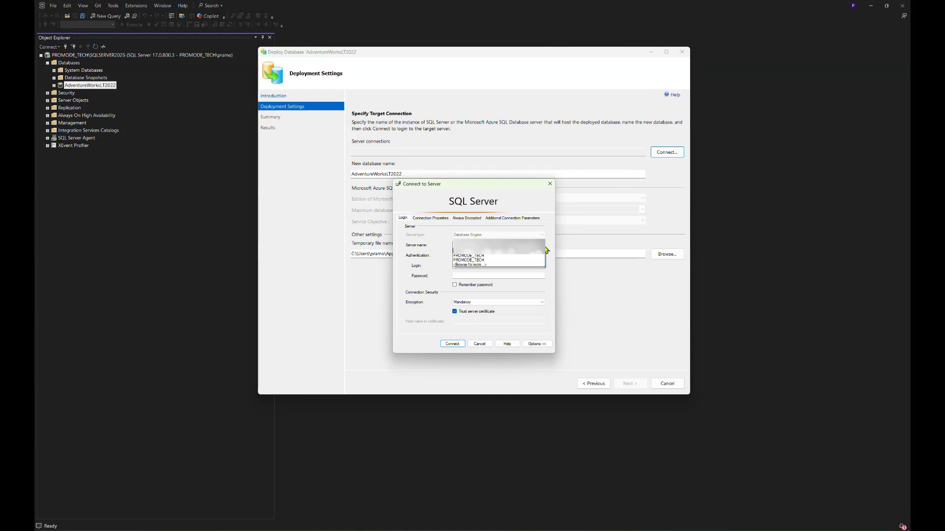
left_click(546, 250)
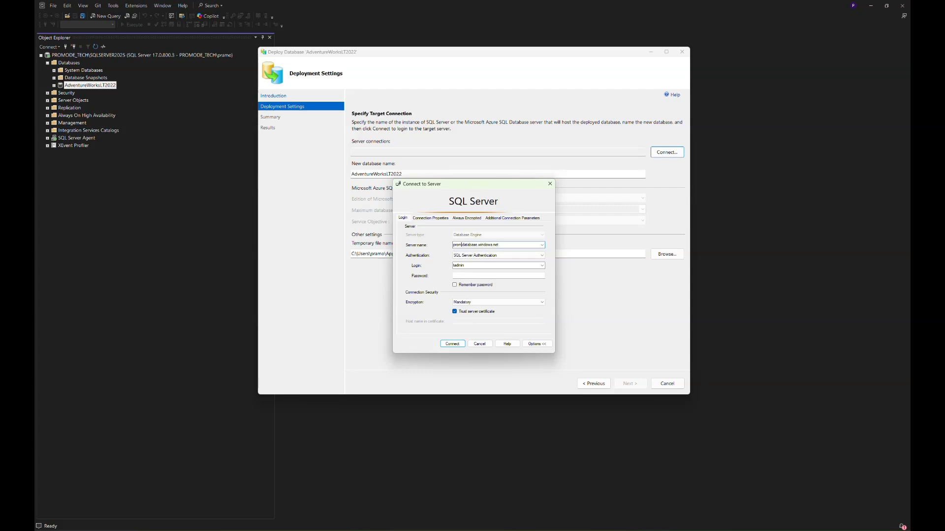
type("odetech")
double_click(482, 267)
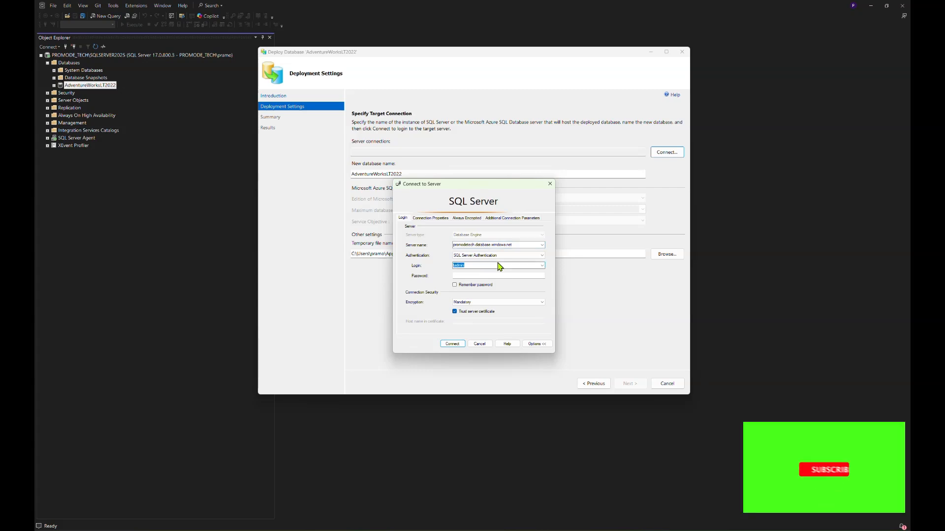
type("promode")
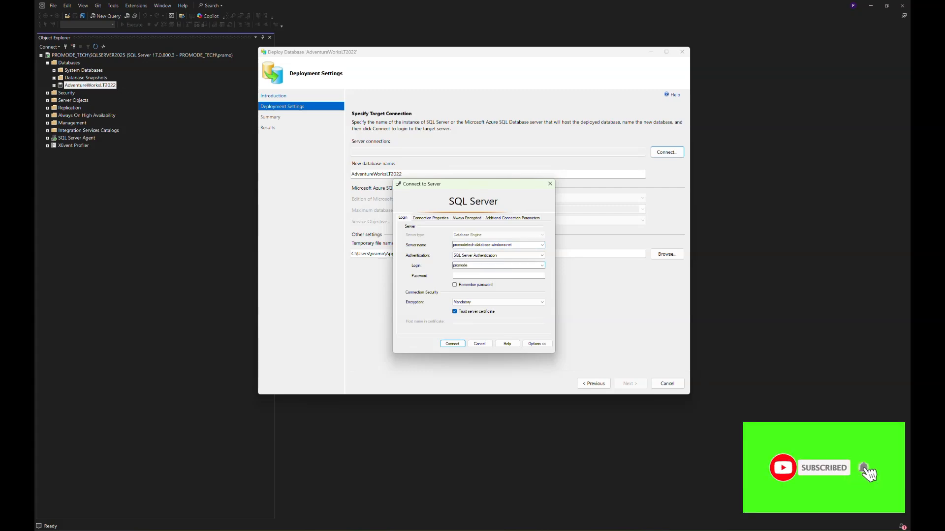
key("Tab")
type("****")
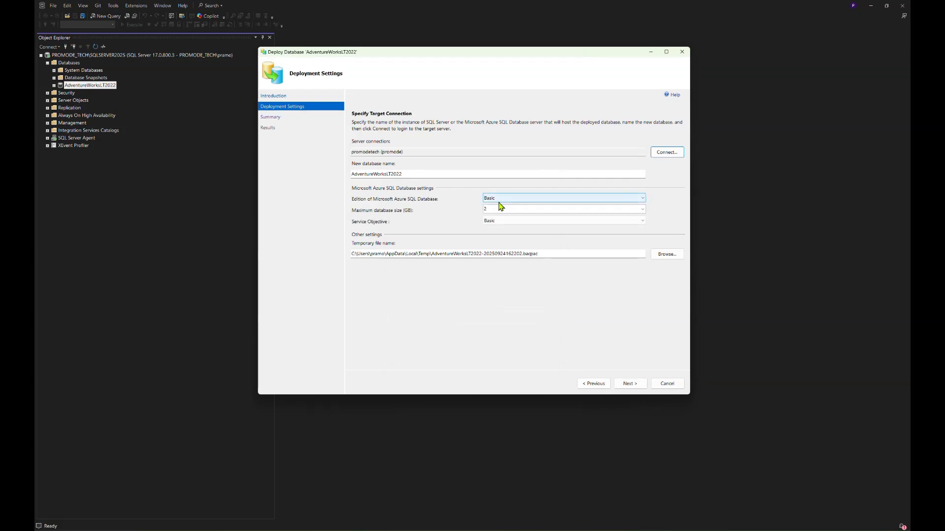
Set the Azure target to Basic edition, 1 GB maximum size and Basic service objective.
left_click(609, 204)
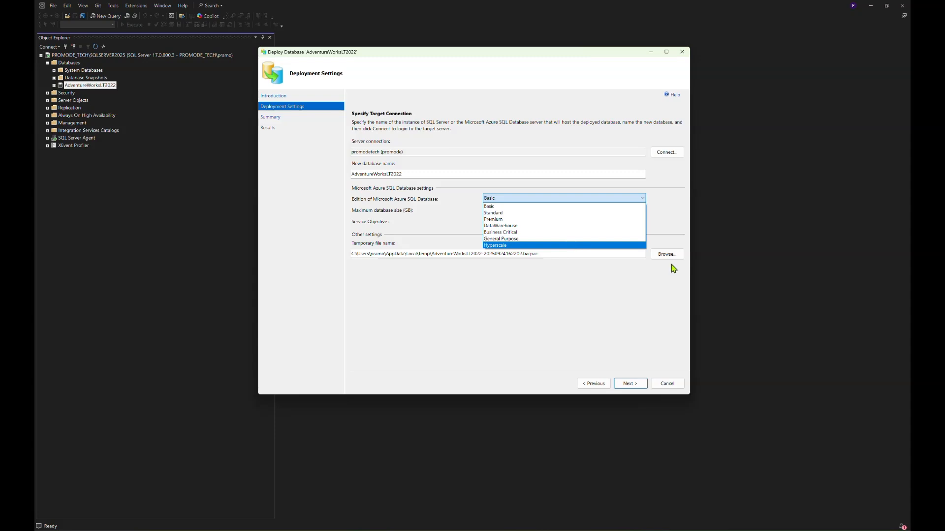
left_click(623, 207)
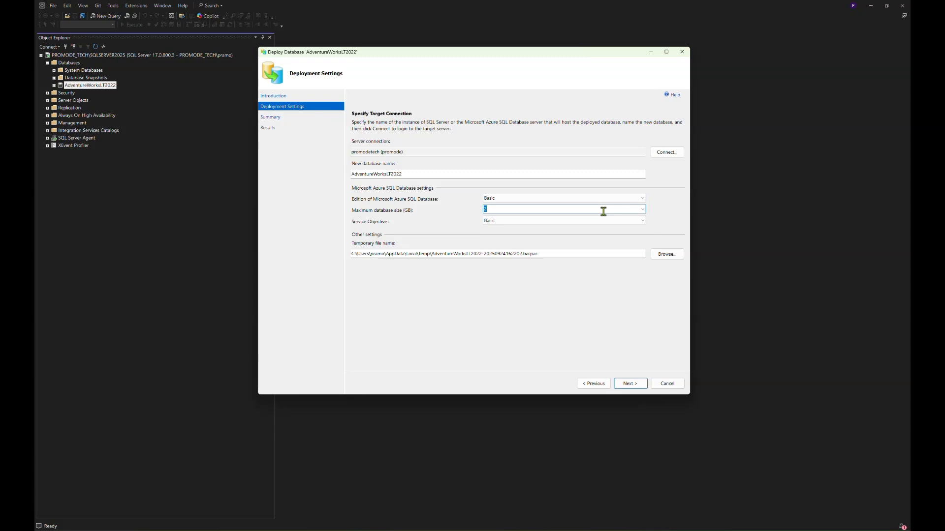
type("1")
left_click(643, 210)
left_click(635, 218)
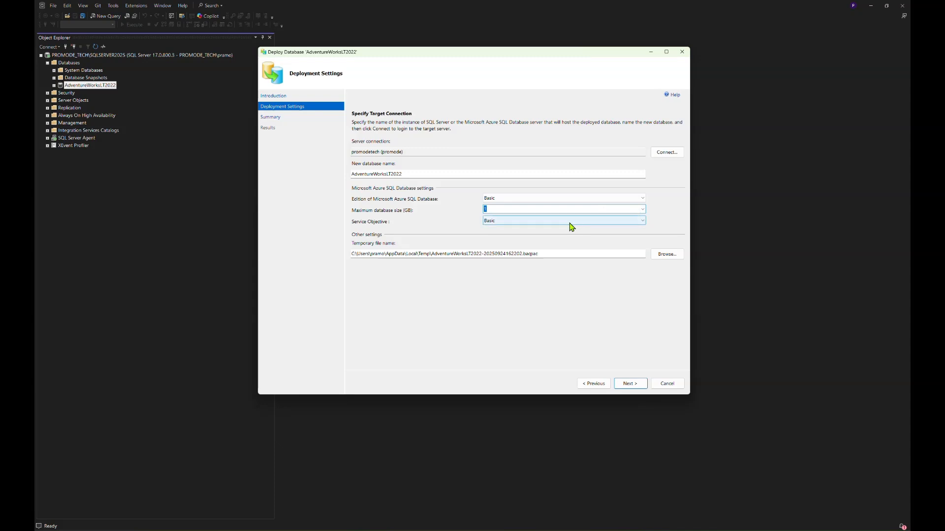
left_click(571, 225)
left_click(569, 228)
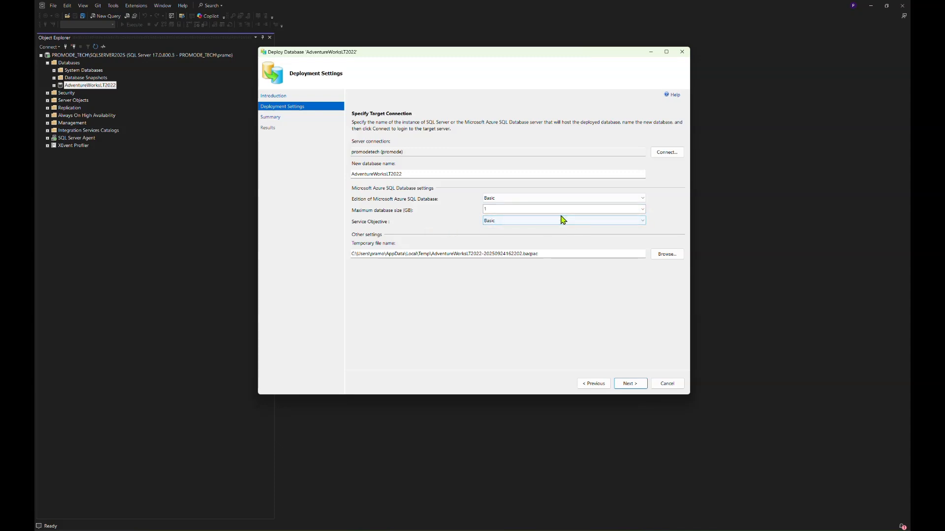
Review the temporary file path, leave it unchanged, and go on to the Summary page.
left_click(589, 254)
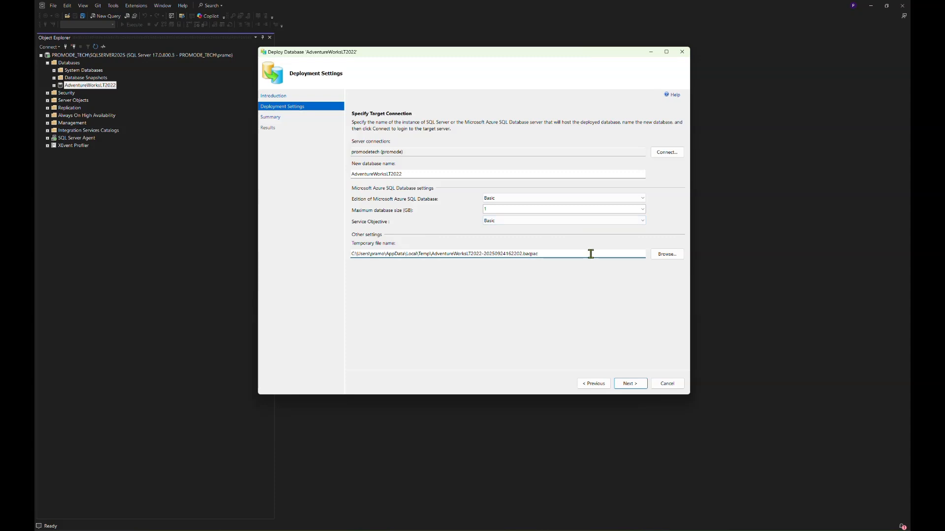
left_click_drag(590, 253, 327, 252)
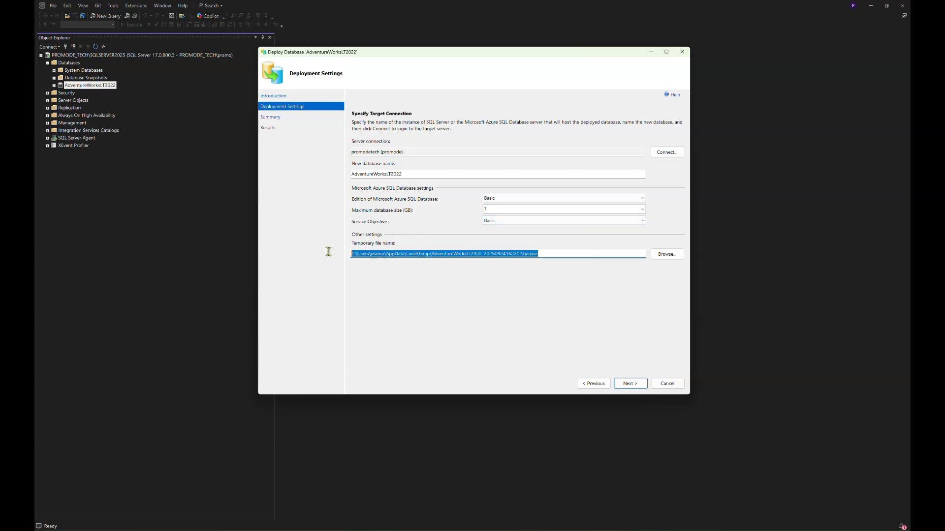
left_click(468, 254)
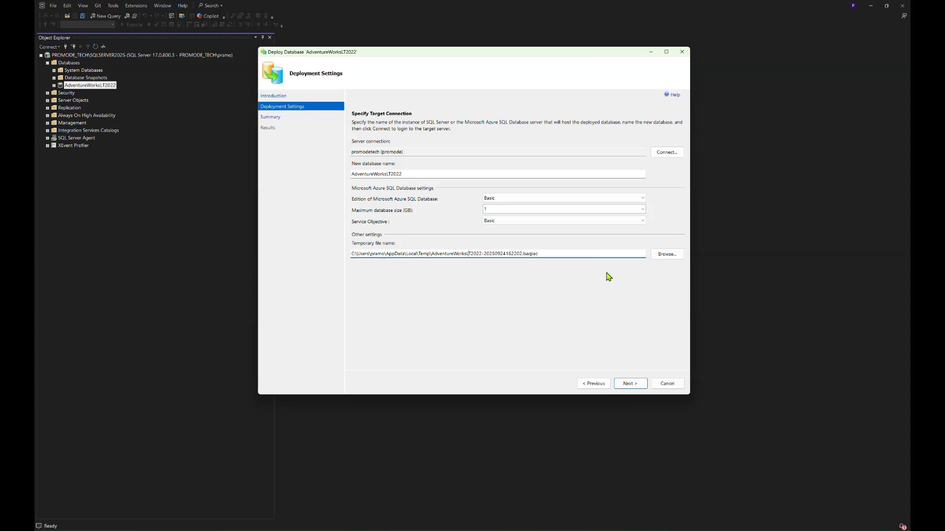
left_click(638, 384)
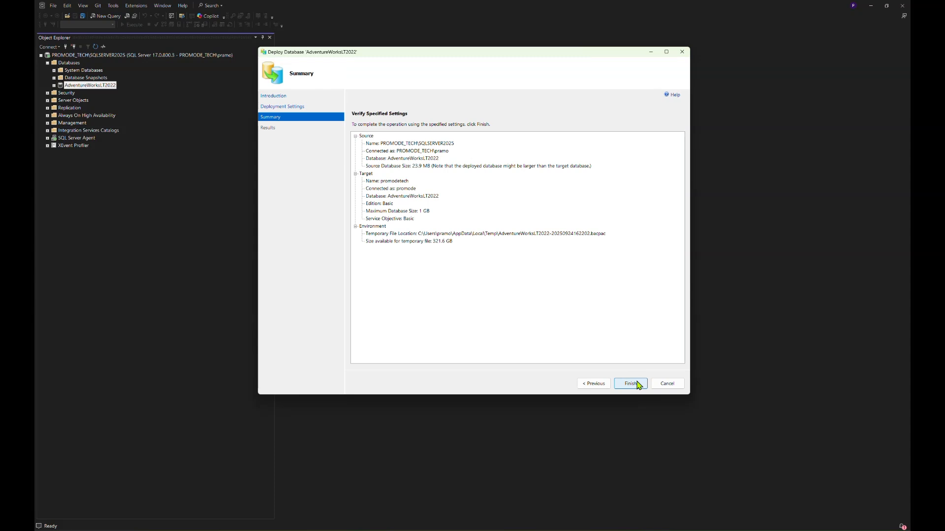
Start the deployment and connect Object Explorer to the Azure server's Database Engine.
left_click(631, 384)
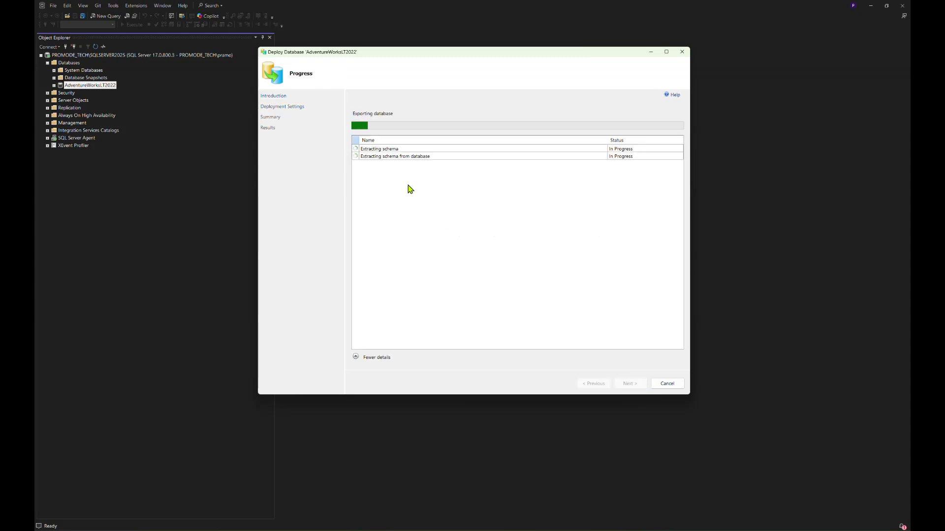
left_click(48, 47)
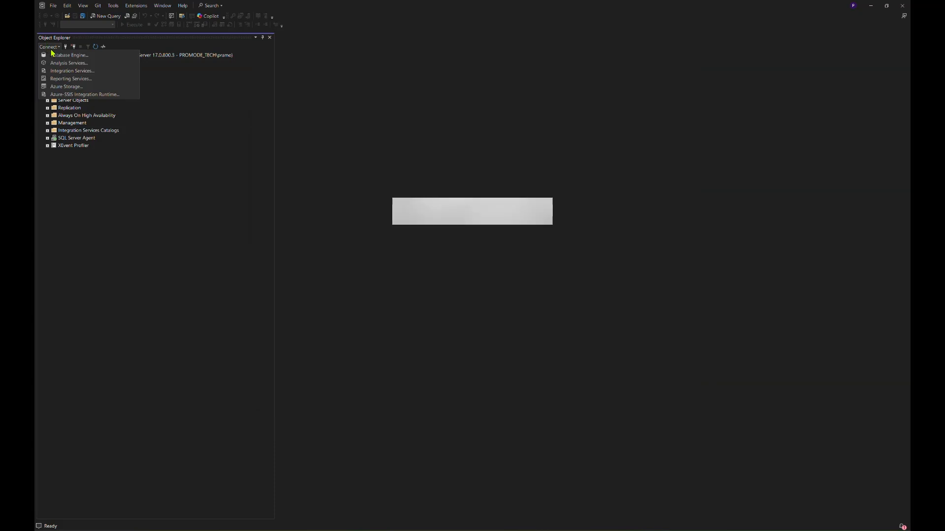
left_click(64, 55)
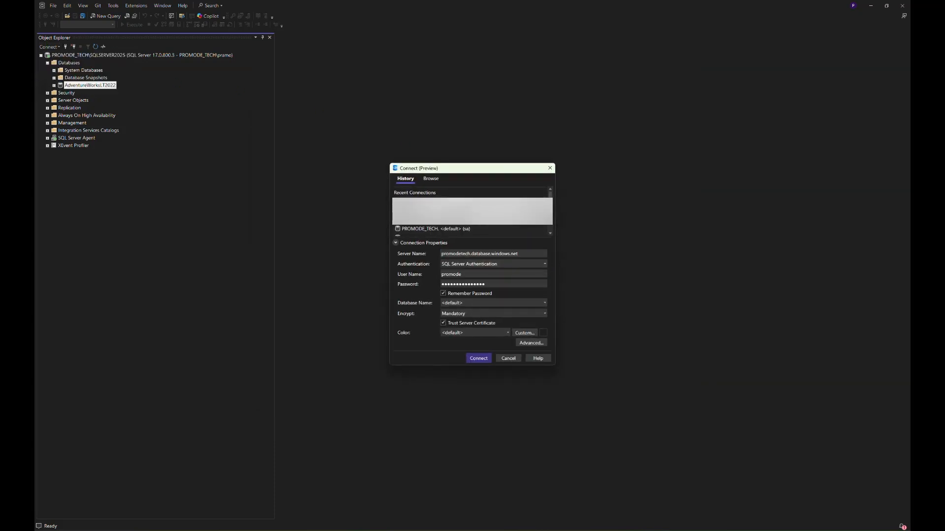
left_click(480, 359)
mouse_move(546, 528)
left_click(577, 502)
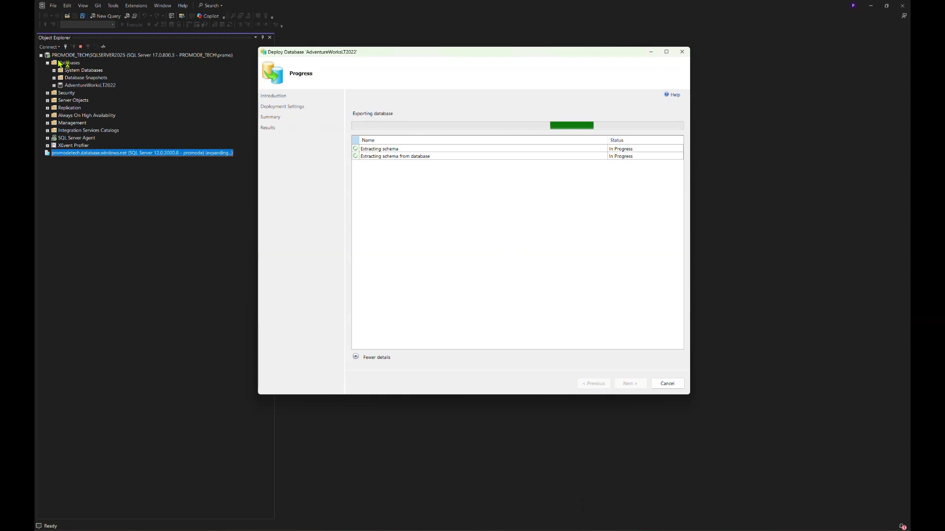
Expand and refresh the Azure server's Databases folder.
left_click(47, 160)
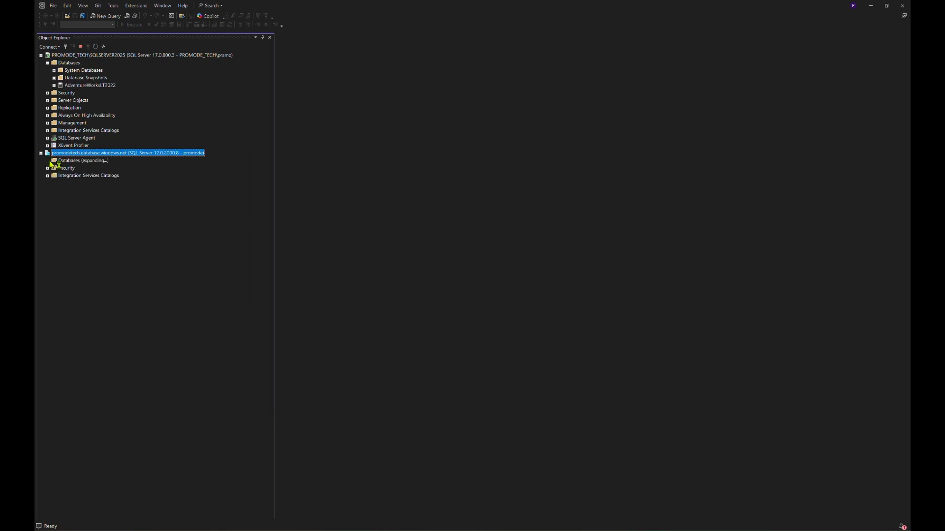
left_click(64, 160)
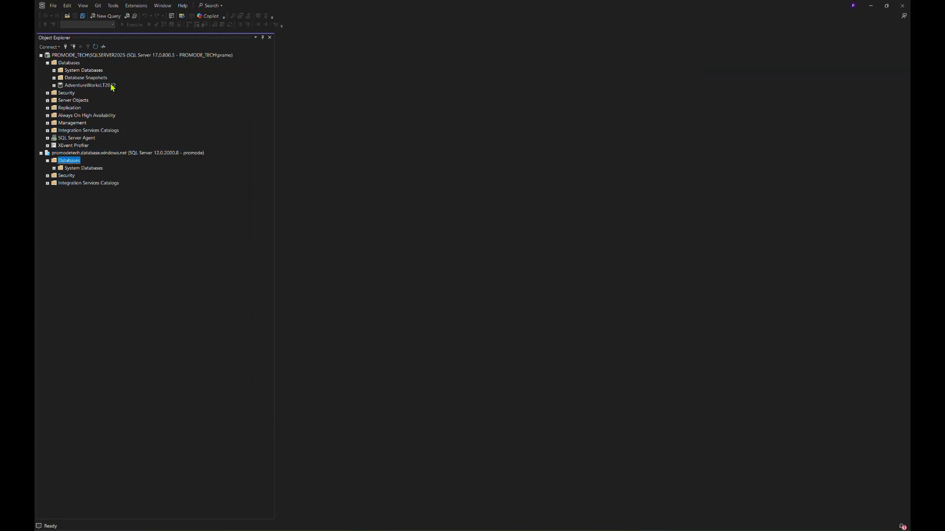
left_click(95, 47)
Maximize the Deploy Database window, check the Operation Complete results, then restore its size.
mouse_move(526, 529)
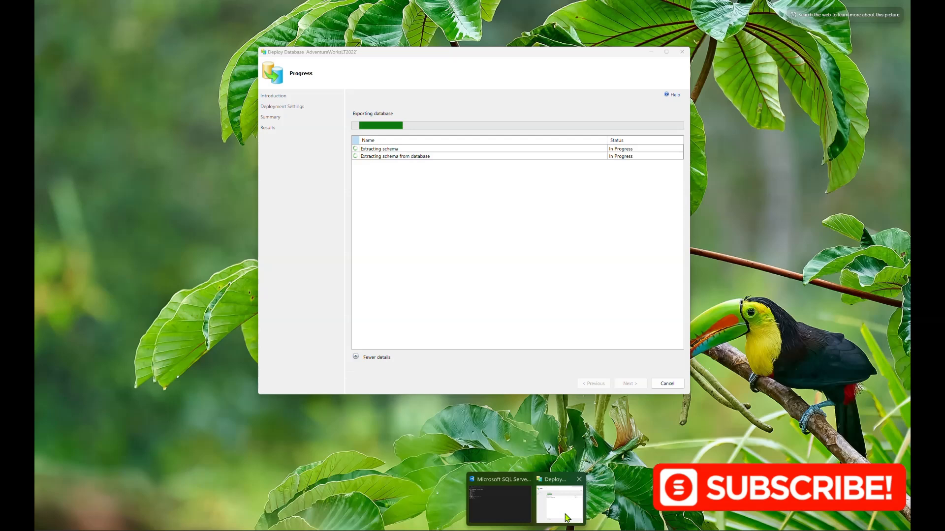
left_click(566, 512)
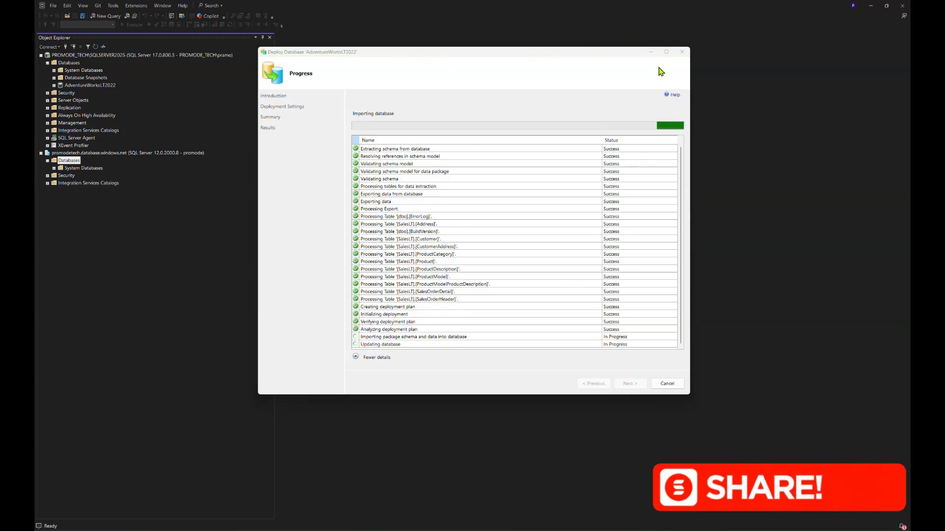
left_click(666, 52)
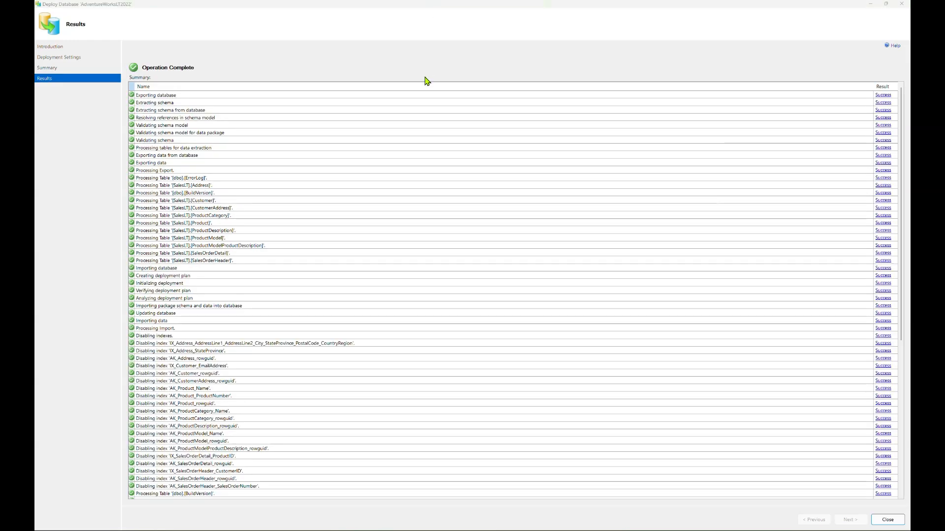
scroll(441, 157, "down", 1)
scroll(443, 160, "down", 10)
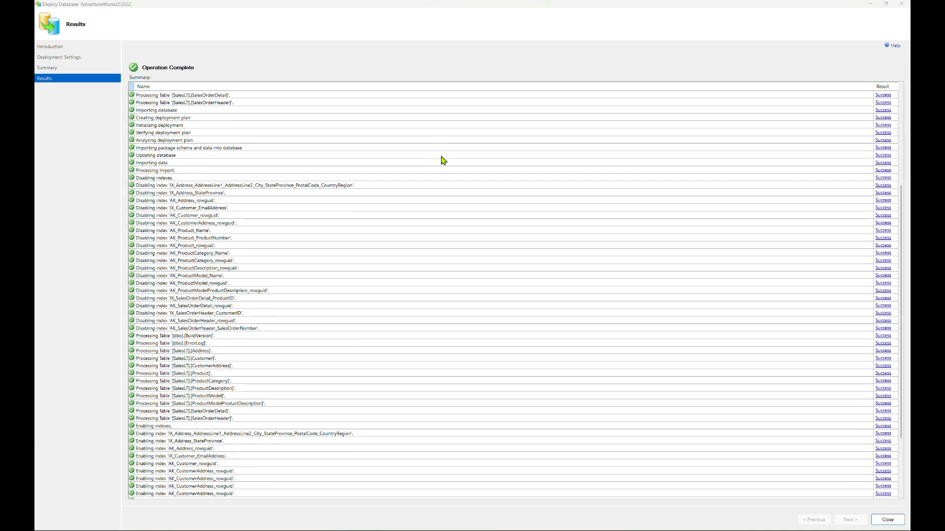
scroll(444, 192, "up", 11)
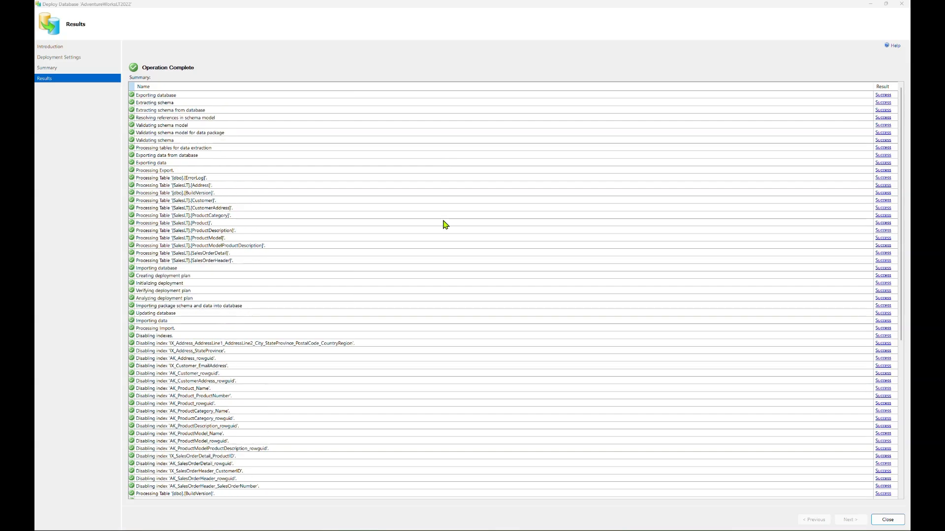
left_click(886, 4)
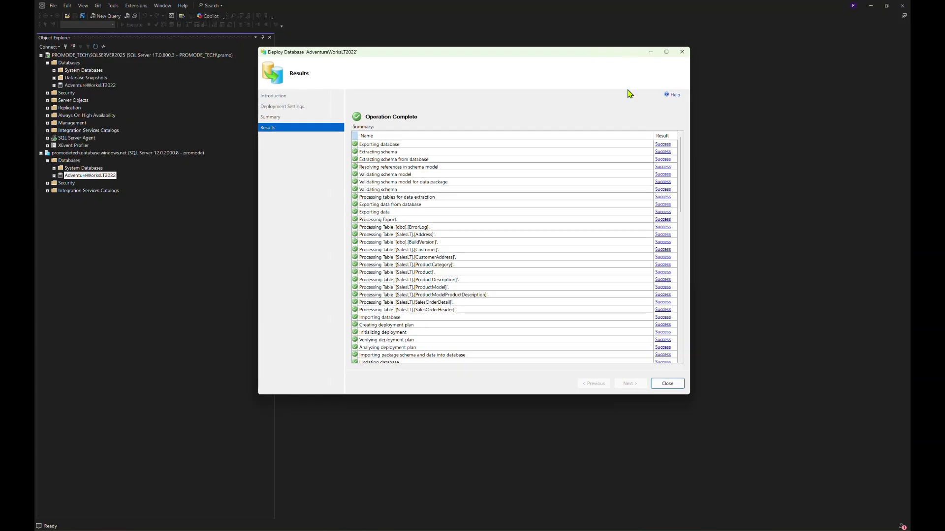
Expand the Azure AdventureWorksLT2022 database and its Tables folder in Object Explorer.
left_click(71, 162)
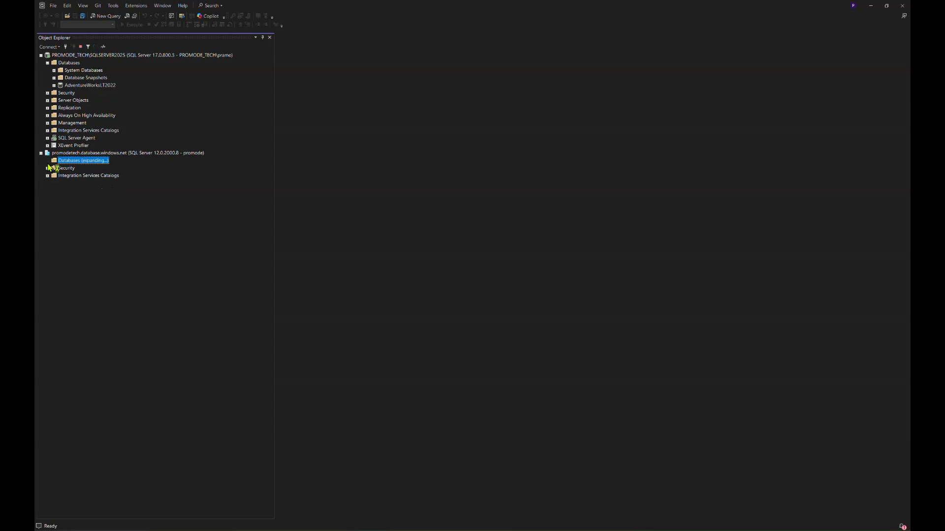
left_click(55, 175)
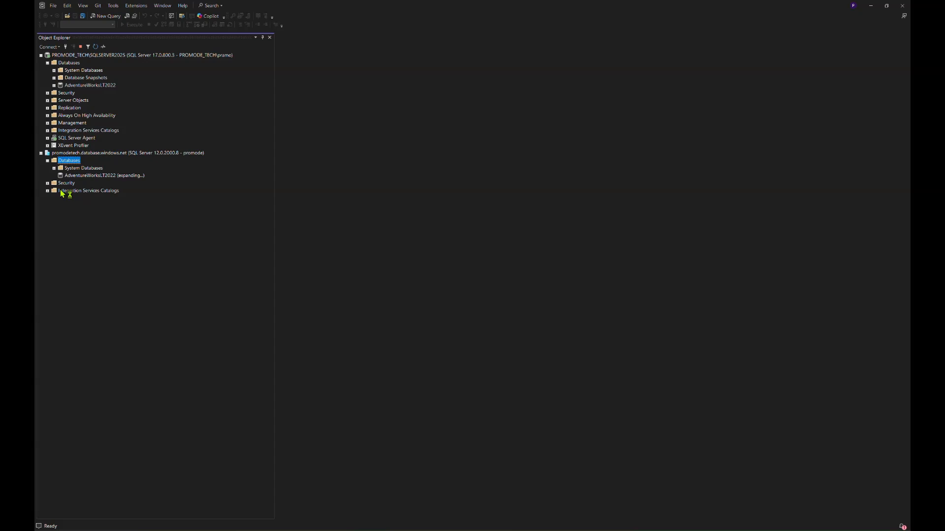
left_click(61, 190)
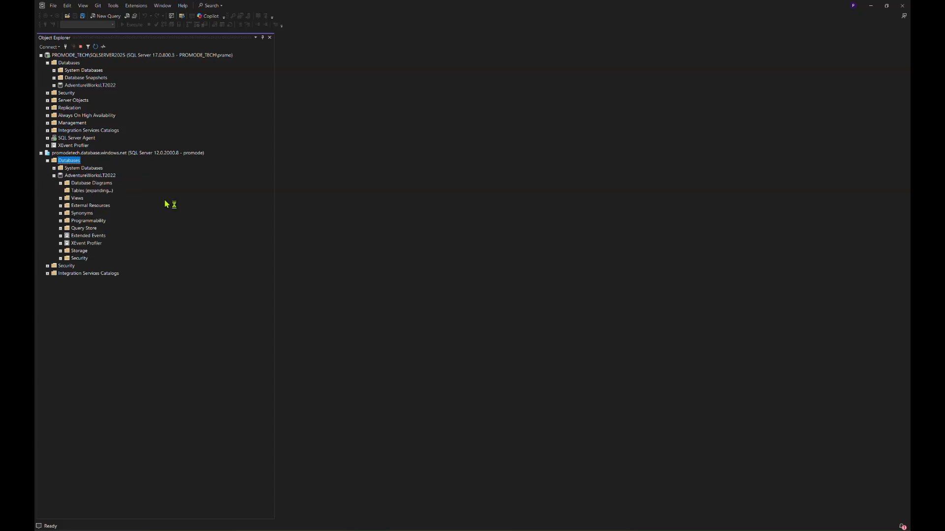